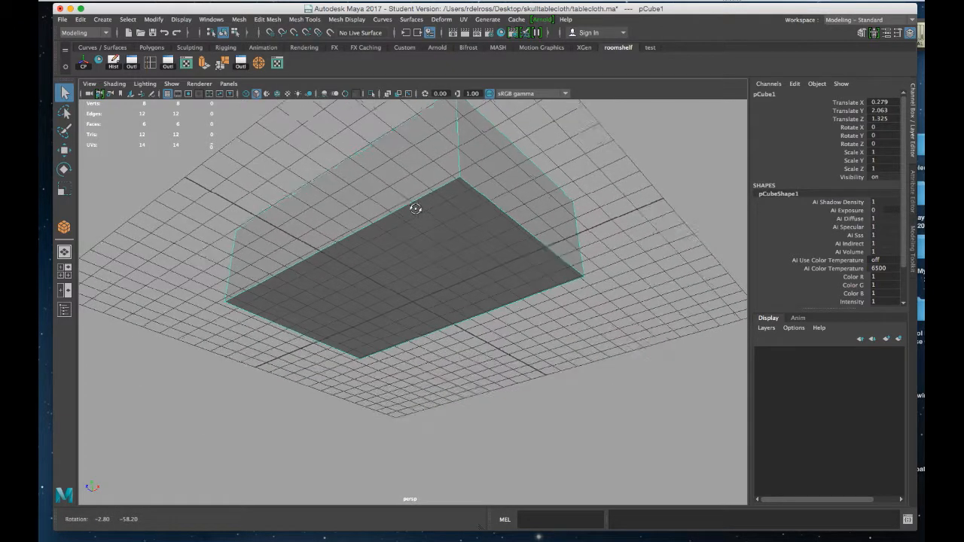
Select the bottom face of the box and delete it
{"action": "right_click_drag", "start_coordinate": [437, 264], "coordinate": [437, 281]}
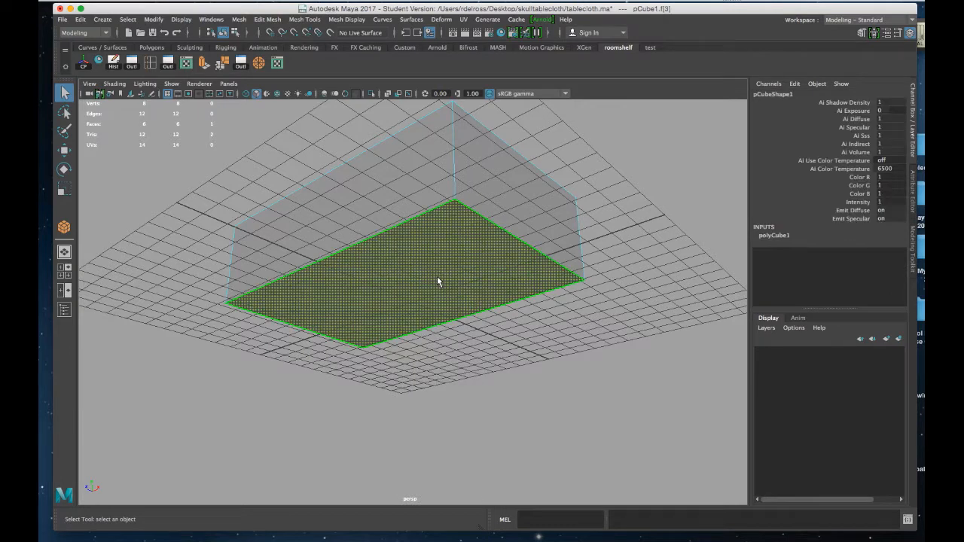
{"action": "key", "text": "Delete"}
Scale the box's four bottom vertices outward uniformly so its sides flare, and return to object mode
{"action": "mouse_move", "coordinate": [398, 215]}
{"action": "left_mouse_down", "text": "alt"}
{"action": "mouse_move", "coordinate": [388, 216]}
{"action": "mouse_move", "coordinate": [389, 231]}
{"action": "left_mouse_up", "text": "alt"}
{"action": "right_click_drag", "start_coordinate": [389, 232], "coordinate": [336, 238]}
{"action": "left_click_drag", "start_coordinate": [381, 243], "coordinate": [272, 297], "text": "alt"}
{"action": "left_click_drag", "start_coordinate": [211, 287], "coordinate": [573, 348]}
{"action": "key", "text": "r"}
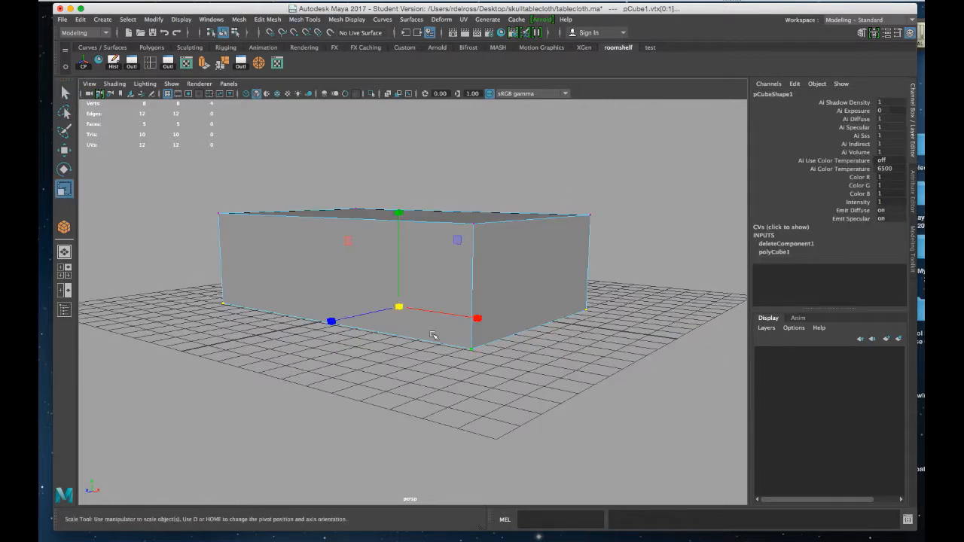
{"action": "left_click_drag", "start_coordinate": [398, 306], "coordinate": [430, 306]}
{"action": "key", "text": "w"}
{"action": "mouse_move", "coordinate": [399, 278]}
{"action": "left_mouse_down", "text": "alt"}
{"action": "mouse_move", "coordinate": [394, 243]}
{"action": "mouse_move", "coordinate": [370, 269]}
{"action": "mouse_move", "coordinate": [402, 289]}
{"action": "left_mouse_up", "text": "alt"}
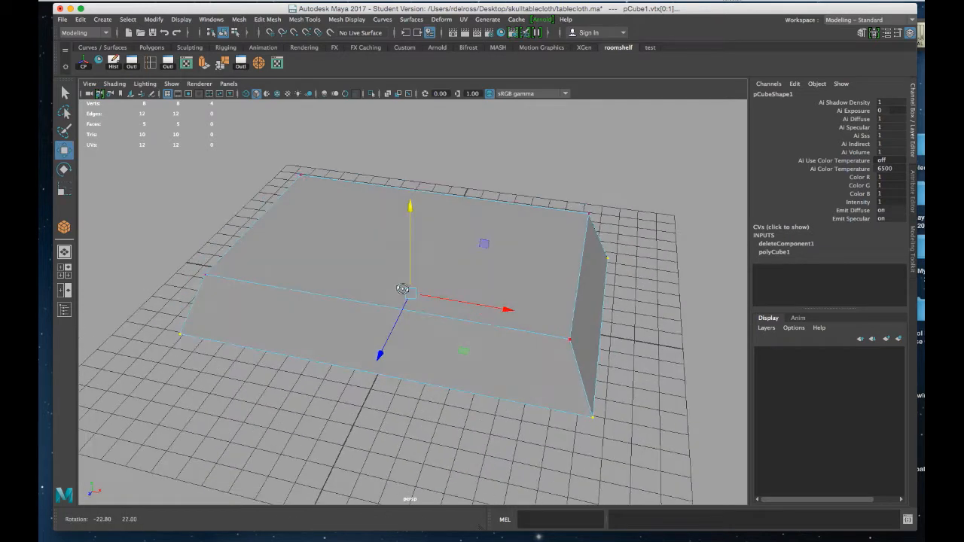
{"action": "right_click", "coordinate": [345, 250]}
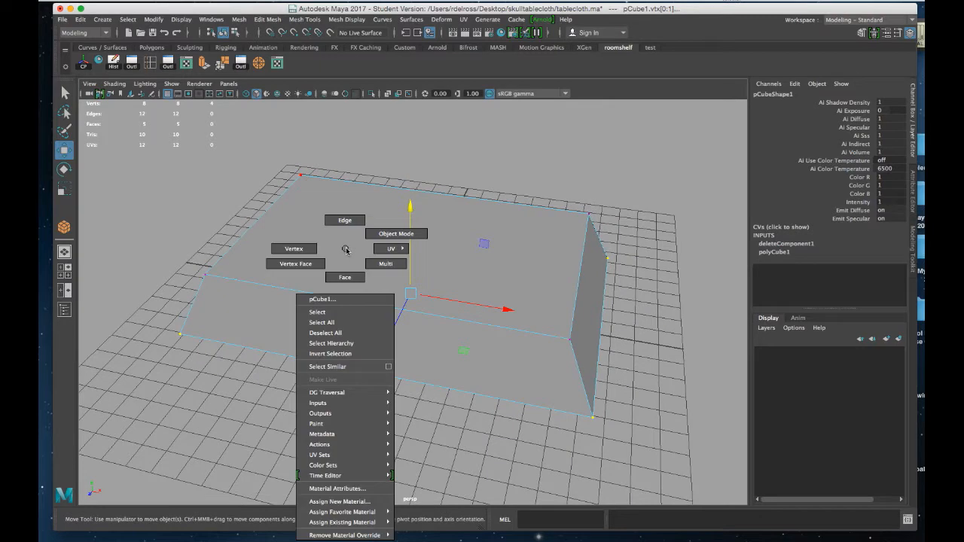
{"action": "left_click", "coordinate": [393, 234]}
{"action": "right_click_drag", "start_coordinate": [332, 232], "coordinate": [328, 232], "text": "alt"}
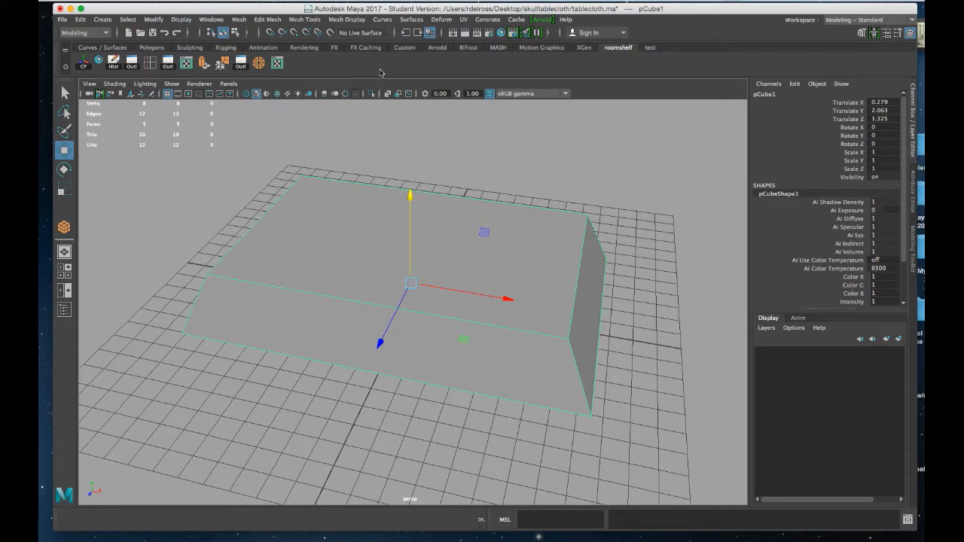
Add the Sculpt Geometry Tool and the Insert Edge Loop tool to the roomshelf shelf
{"action": "left_click", "coordinate": [411, 19]}
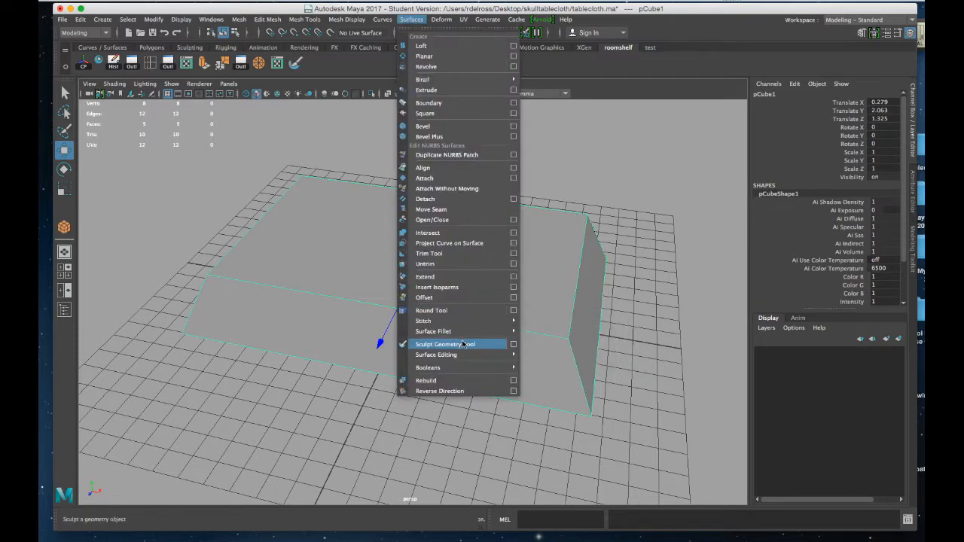
{"action": "mouse_move", "coordinate": [305, 19]}
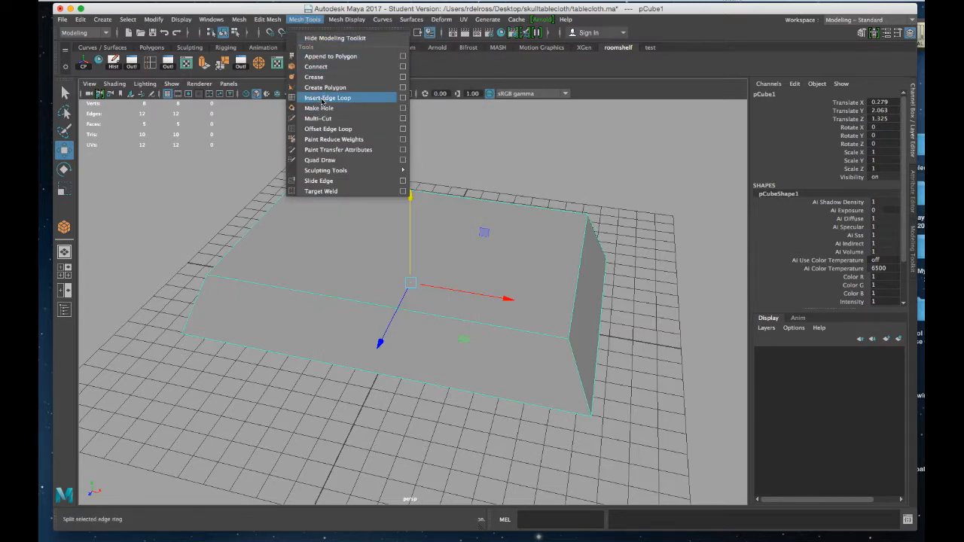
{"action": "left_click", "coordinate": [441, 64]}
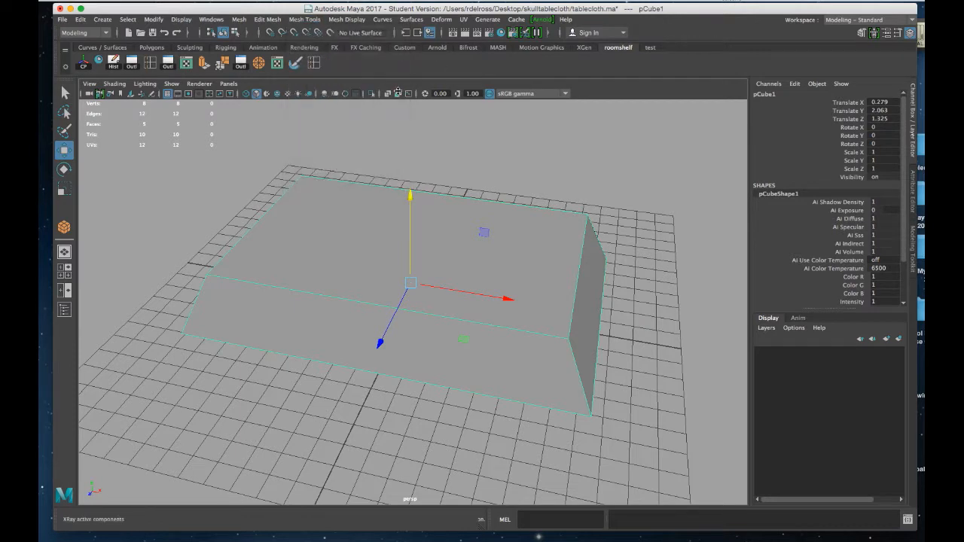
Preview the flared box with mesh smoothing and return to the unsmoothed display
{"action": "mouse_move", "coordinate": [340, 164]}
{"action": "left_mouse_down", "text": "alt"}
{"action": "mouse_move", "coordinate": [355, 169]}
{"action": "mouse_move", "coordinate": [339, 175]}
{"action": "left_mouse_up", "text": "alt"}
{"action": "right_click_drag", "start_coordinate": [316, 161], "coordinate": [318, 275], "text": "alt"}
{"action": "left_click_drag", "start_coordinate": [319, 275], "coordinate": [360, 270], "text": "alt"}
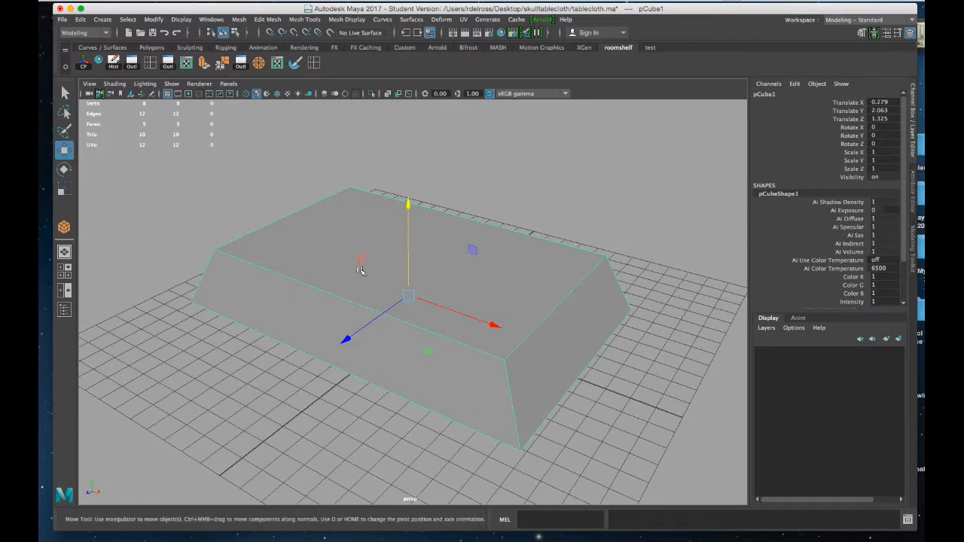
{"action": "key", "text": "3"}
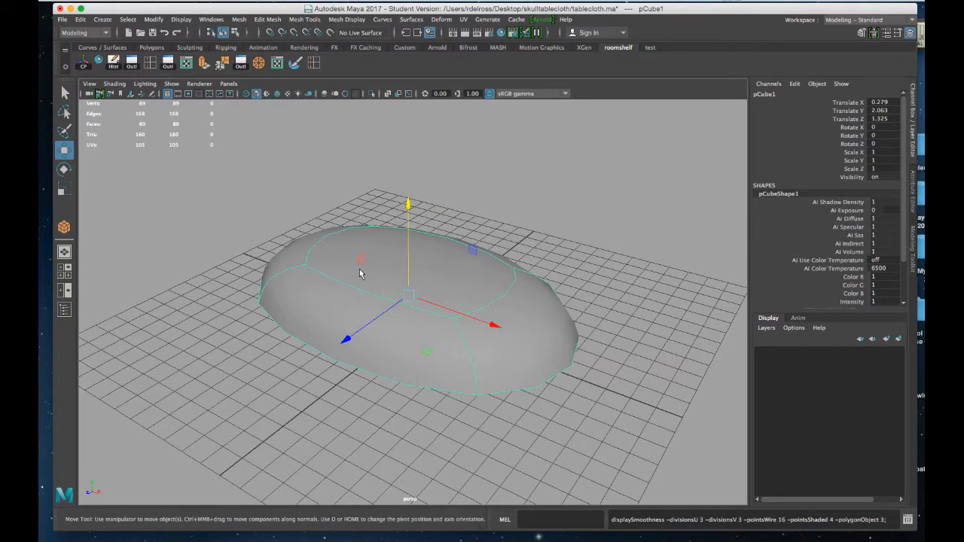
{"action": "left_click_drag", "start_coordinate": [396, 280], "coordinate": [379, 265], "text": "alt"}
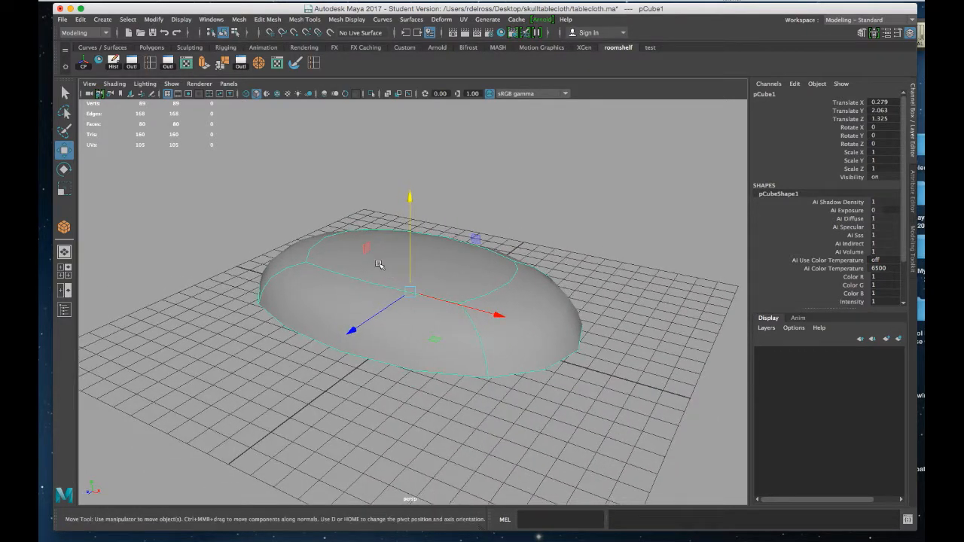
{"action": "key", "text": "1"}
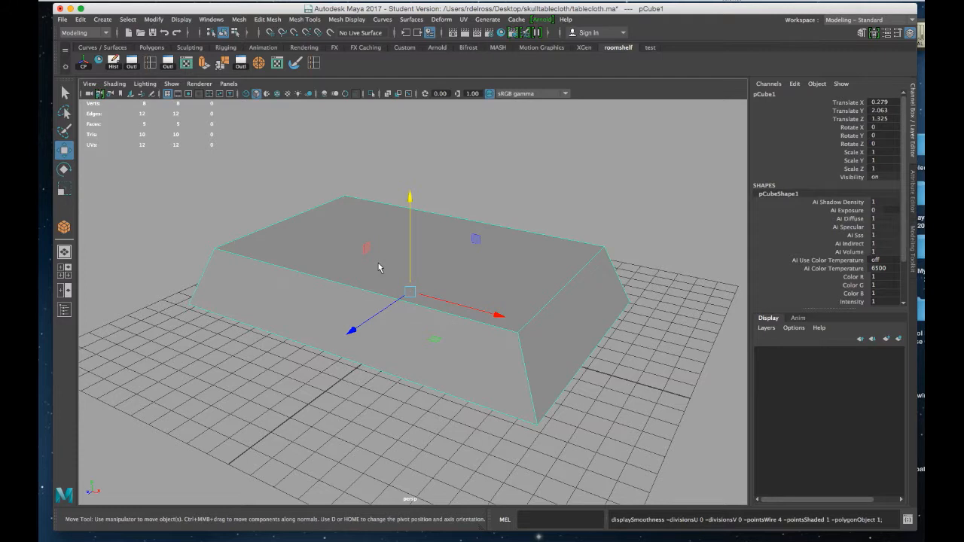
Insert three edge loops across the box's length and two across its width, roughly evenly spaced
{"action": "left_click", "coordinate": [314, 63]}
{"action": "left_click_drag", "start_coordinate": [338, 213], "coordinate": [418, 290], "text": "alt"}
{"action": "left_click", "coordinate": [424, 283]}
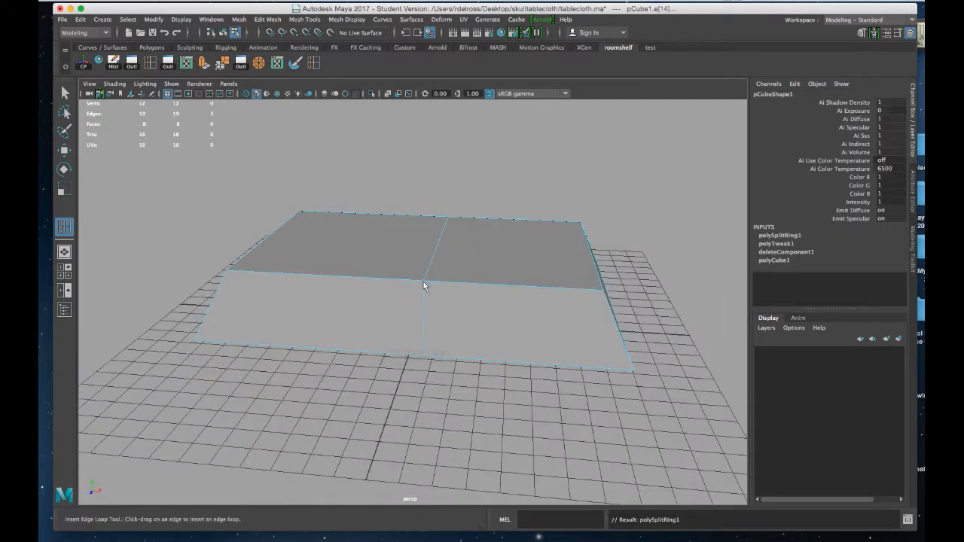
{"action": "left_click", "coordinate": [327, 280]}
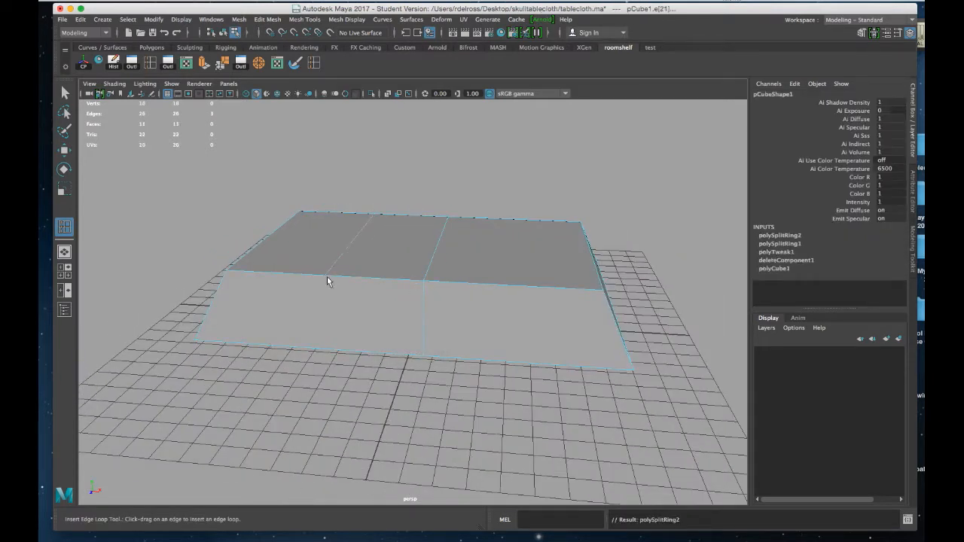
{"action": "left_click", "coordinate": [523, 283]}
{"action": "left_click_drag", "start_coordinate": [523, 284], "coordinate": [454, 364], "text": "alt"}
{"action": "left_click", "coordinate": [450, 372]}
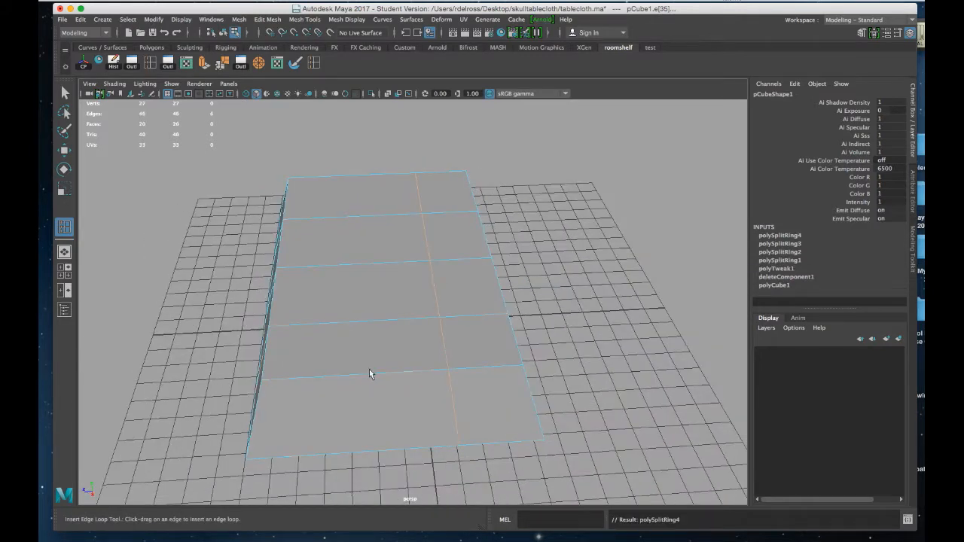
{"action": "left_click", "coordinate": [354, 373]}
Check how the subdivided box looks in smooth preview, then switch back to the unsmoothed display
{"action": "left_click_drag", "start_coordinate": [356, 370], "coordinate": [476, 356], "text": "alt"}
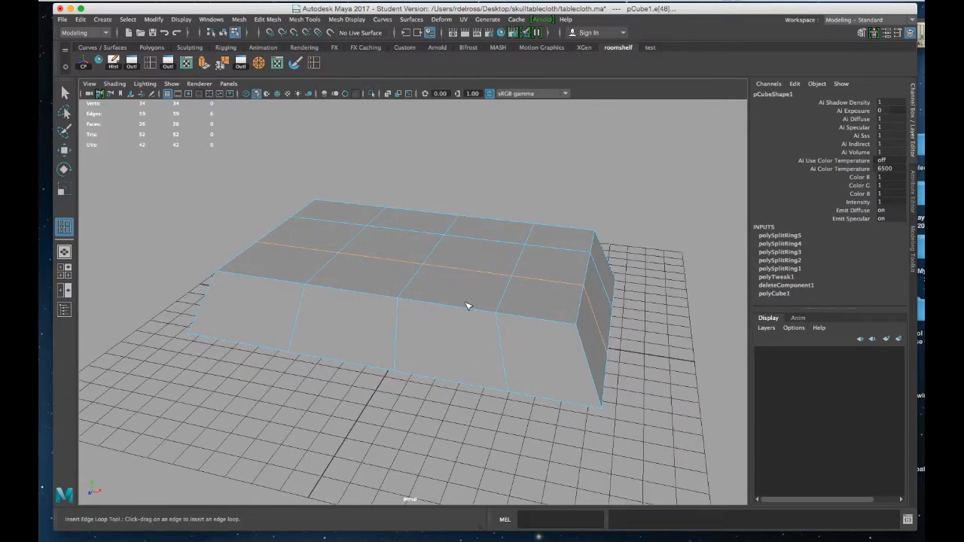
{"action": "key", "text": "3"}
{"action": "left_click_drag", "start_coordinate": [478, 302], "coordinate": [414, 311], "text": "alt"}
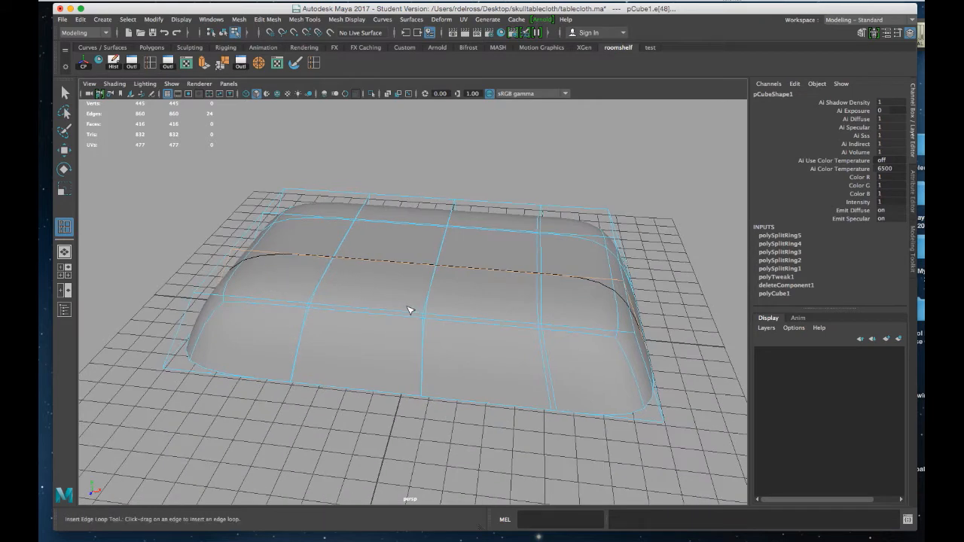
{"action": "key", "text": "1"}
Insert supporting edge loops around the sides just below the top rim and close to all four corner sides of the box
{"action": "left_click_drag", "start_coordinate": [442, 312], "coordinate": [409, 296], "text": "alt"}
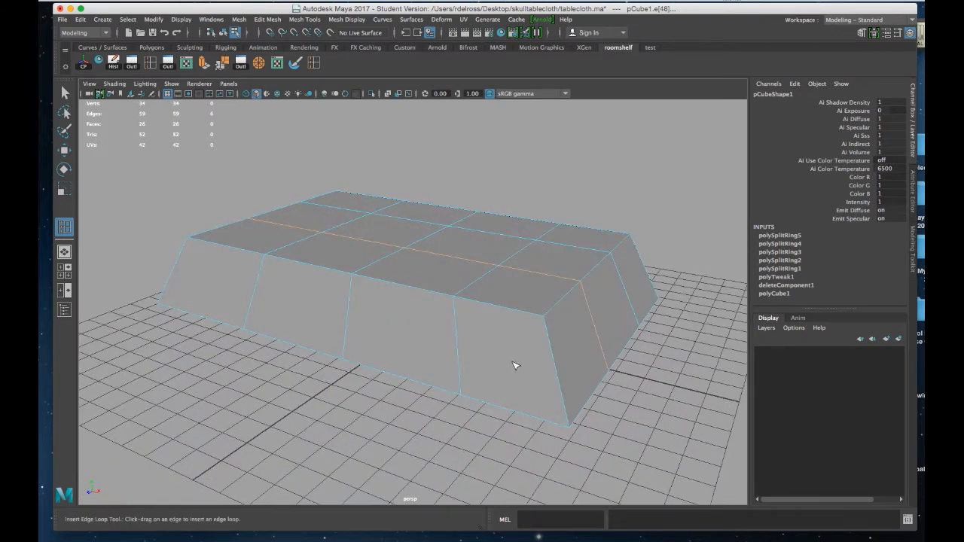
{"action": "left_click", "coordinate": [548, 327]}
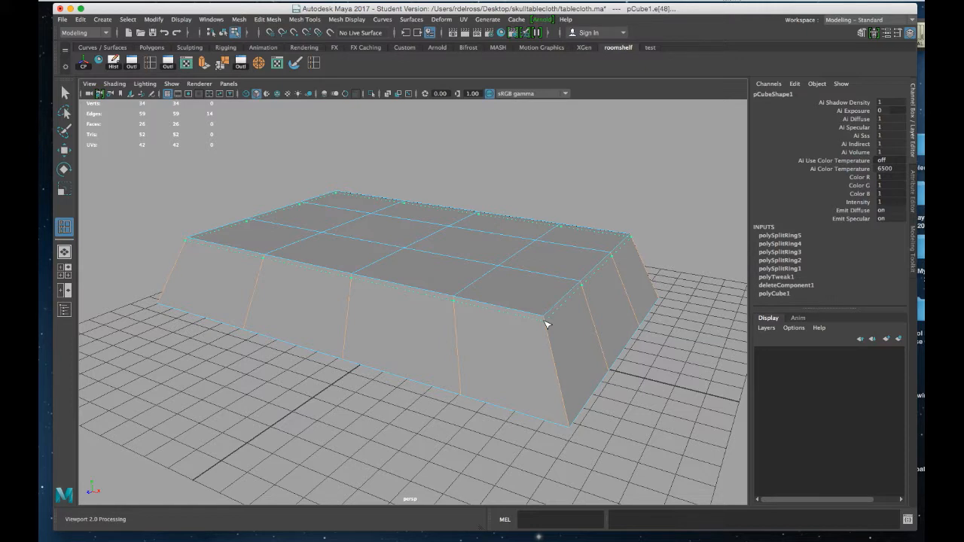
{"action": "left_click_drag", "start_coordinate": [544, 321], "coordinate": [557, 339]}
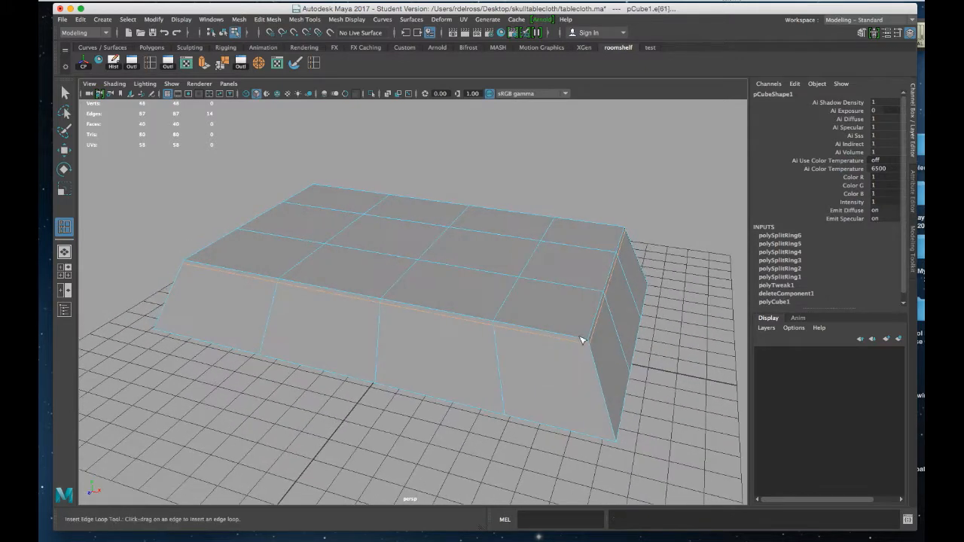
{"action": "left_click", "coordinate": [585, 341]}
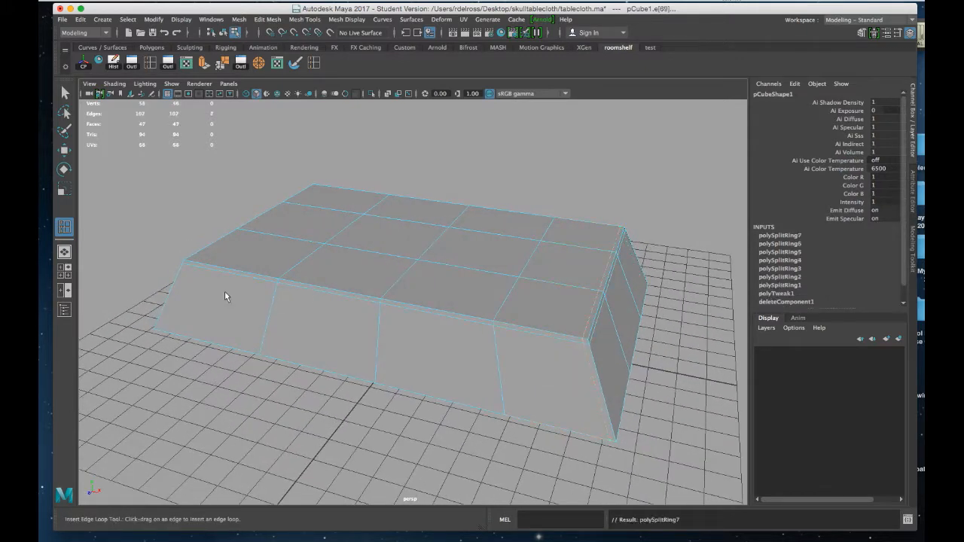
{"action": "left_click_drag", "start_coordinate": [192, 266], "coordinate": [190, 264]}
{"action": "left_click_drag", "start_coordinate": [383, 301], "coordinate": [244, 360], "text": "alt"}
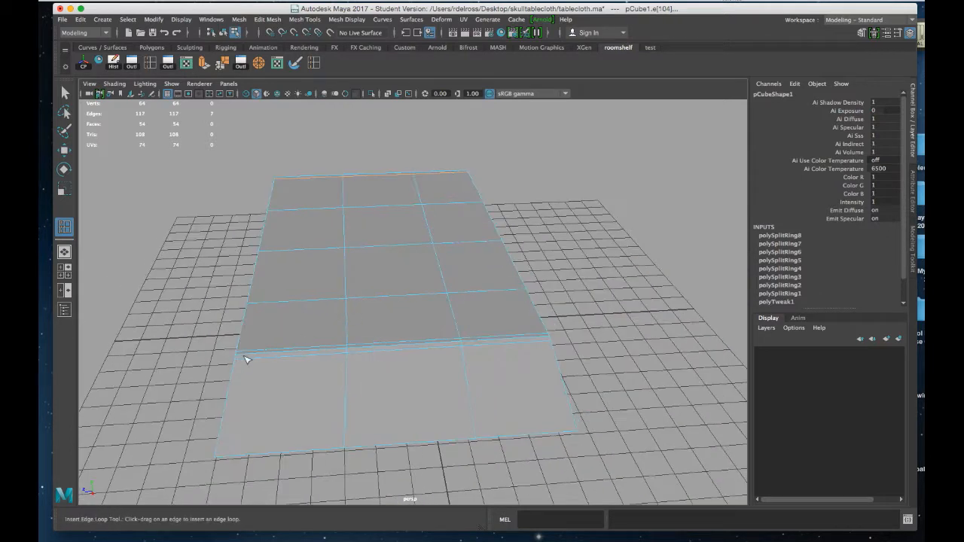
{"action": "left_click", "coordinate": [243, 359]}
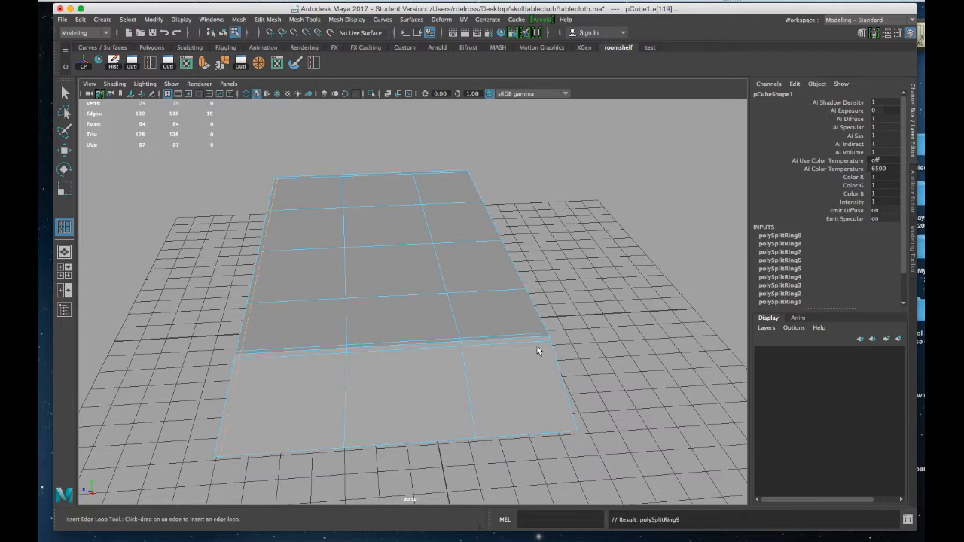
{"action": "left_click_drag", "start_coordinate": [544, 340], "coordinate": [613, 334]}
Examine the sharpened edges of the box in smooth preview, then restore the unsmoothed display
{"action": "key", "text": "3"}
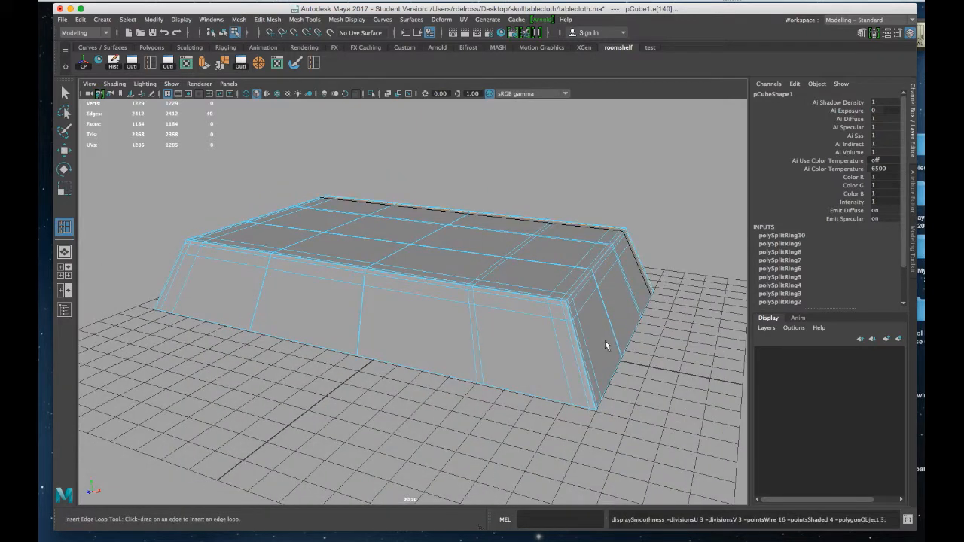
{"action": "left_click_drag", "start_coordinate": [545, 329], "coordinate": [569, 316], "text": "alt"}
{"action": "left_click_drag", "start_coordinate": [396, 278], "coordinate": [405, 266], "text": "alt"}
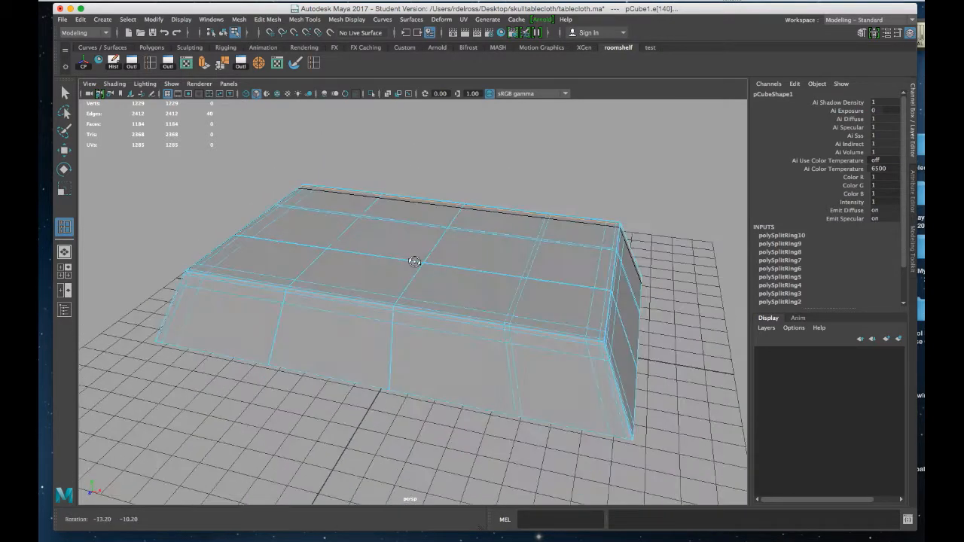
{"action": "right_click_drag", "start_coordinate": [405, 266], "coordinate": [428, 312], "text": "alt"}
{"action": "key", "text": "1"}
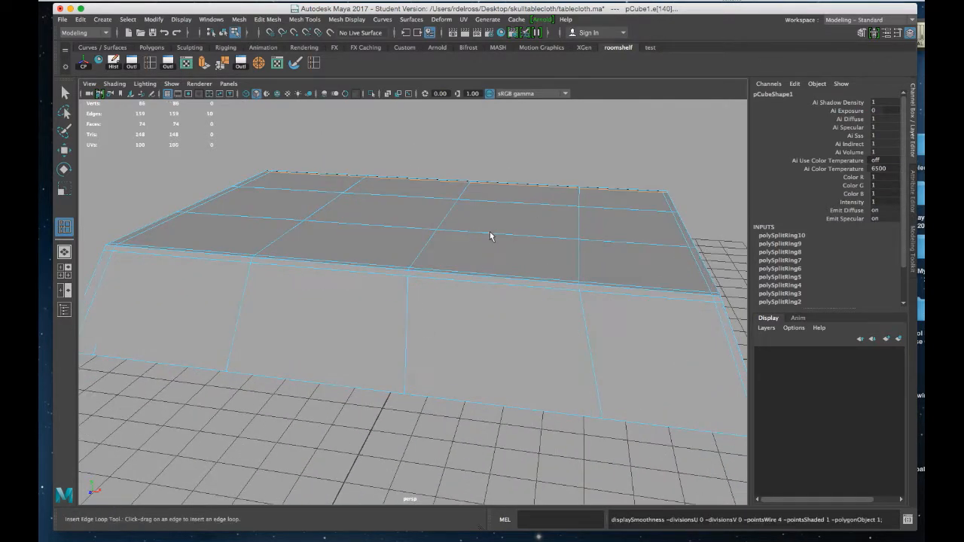
Apply the Smooth operation to the whole box mesh with 1 division and return it to object mode
{"action": "key", "text": "w"}
{"action": "right_click_drag", "start_coordinate": [489, 243], "coordinate": [522, 239]}
{"action": "left_click_drag", "start_coordinate": [550, 257], "coordinate": [470, 267], "text": "alt"}
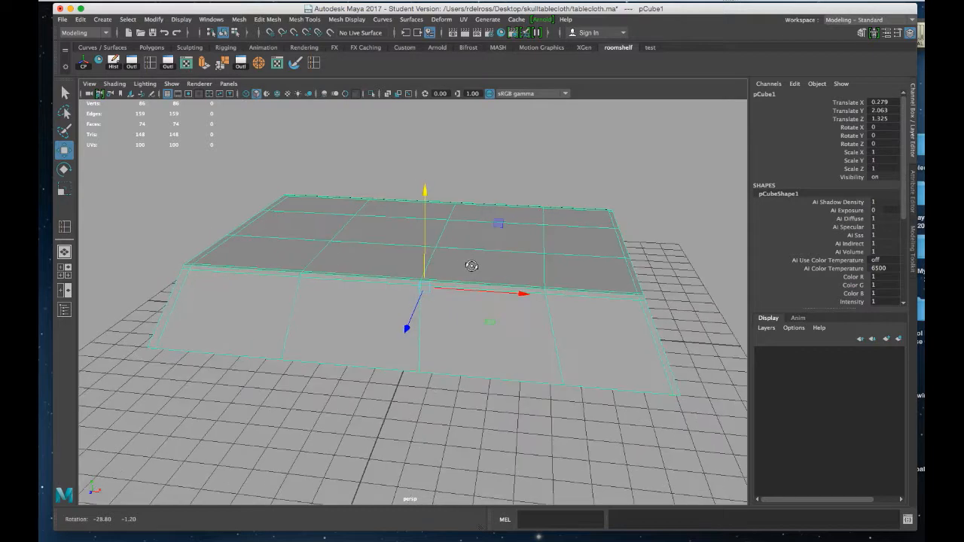
{"action": "key", "text": "space"}
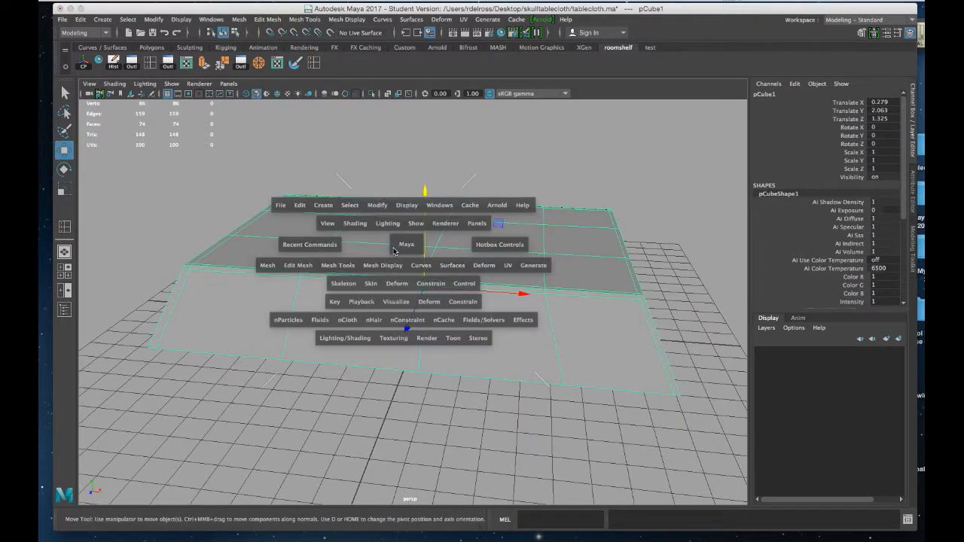
{"action": "left_click", "coordinate": [272, 270]}
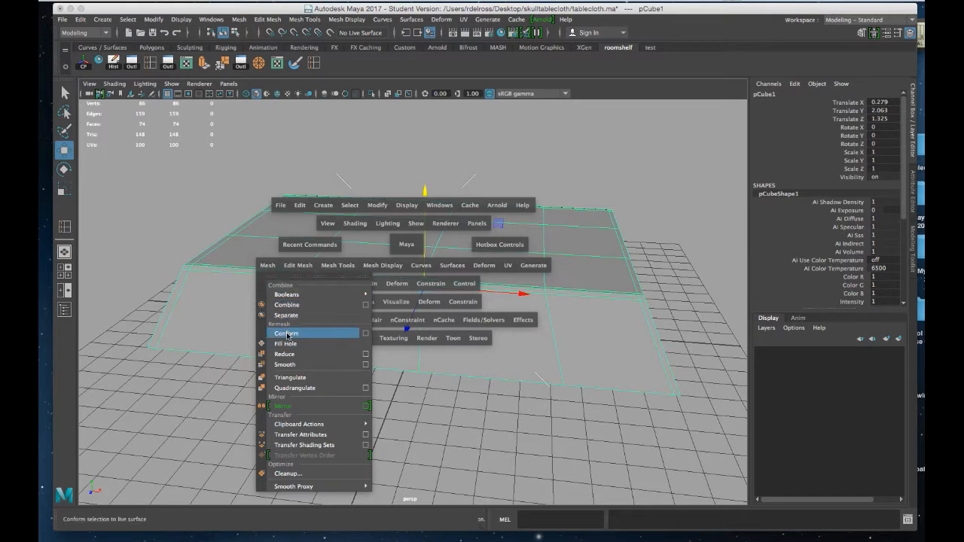
{"action": "left_click", "coordinate": [292, 365]}
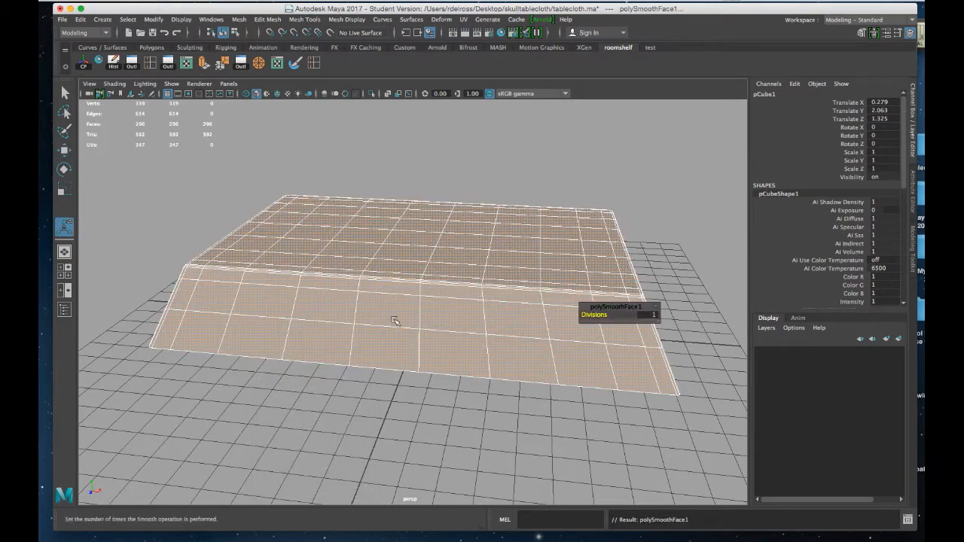
{"action": "key", "text": "f"}
{"action": "left_click_drag", "start_coordinate": [434, 329], "coordinate": [252, 288], "text": "alt"}
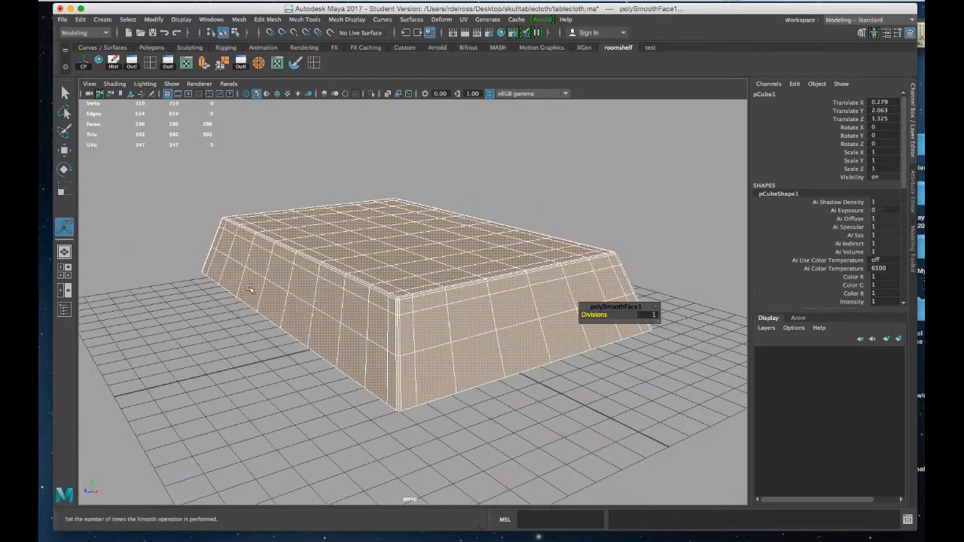
{"action": "left_click_drag", "start_coordinate": [341, 316], "coordinate": [399, 325], "text": "alt"}
{"action": "right_click_drag", "start_coordinate": [398, 325], "coordinate": [370, 338], "text": "alt"}
{"action": "right_click_drag", "start_coordinate": [422, 264], "coordinate": [453, 249]}
{"action": "left_click", "coordinate": [452, 249]}
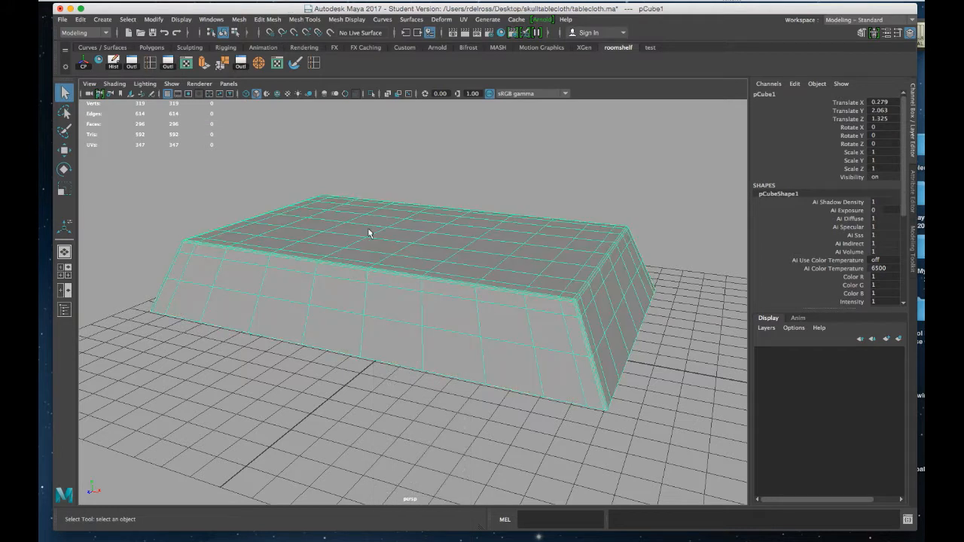
Delete the smoothed box's construction history and open the Sculpt Geometry Tool's settings beside the model
{"action": "left_click_drag", "start_coordinate": [388, 245], "coordinate": [394, 258], "text": "alt"}
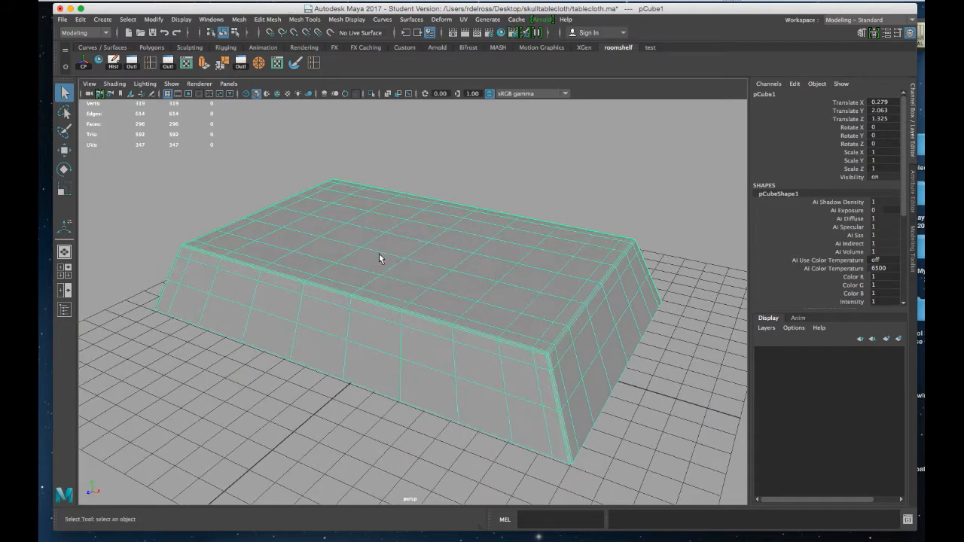
{"action": "left_click", "coordinate": [117, 67]}
{"action": "double_click", "coordinate": [296, 64]}
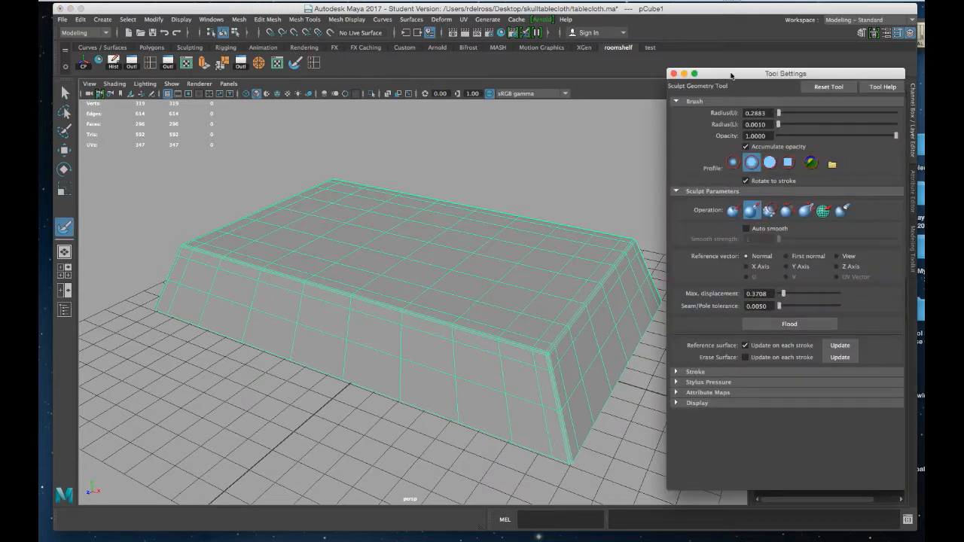
{"action": "left_click_drag", "start_coordinate": [738, 75], "coordinate": [743, 26]}
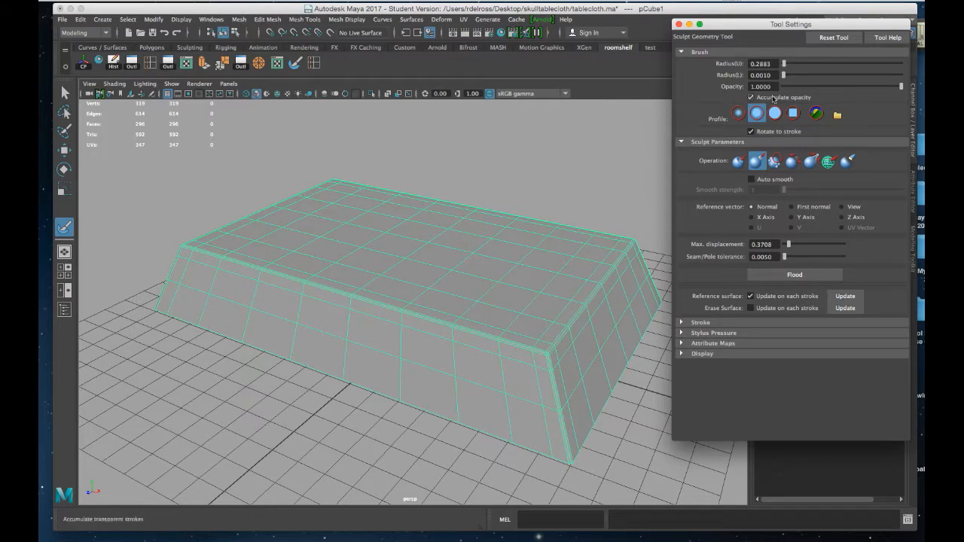
Set the sculpting brush's upper radius to 1 and opacity to 0.4889, with Pull as the operation
{"action": "mouse_move", "coordinate": [784, 66]}
{"action": "left_mouse_down"}
{"action": "mouse_move", "coordinate": [797, 66]}
{"action": "mouse_move", "coordinate": [784, 64]}
{"action": "left_mouse_up"}
{"action": "left_click_drag", "start_coordinate": [900, 85], "coordinate": [844, 86]}
{"action": "left_click_drag", "start_coordinate": [844, 88], "coordinate": [840, 89]}
{"action": "type", "text": "1"}
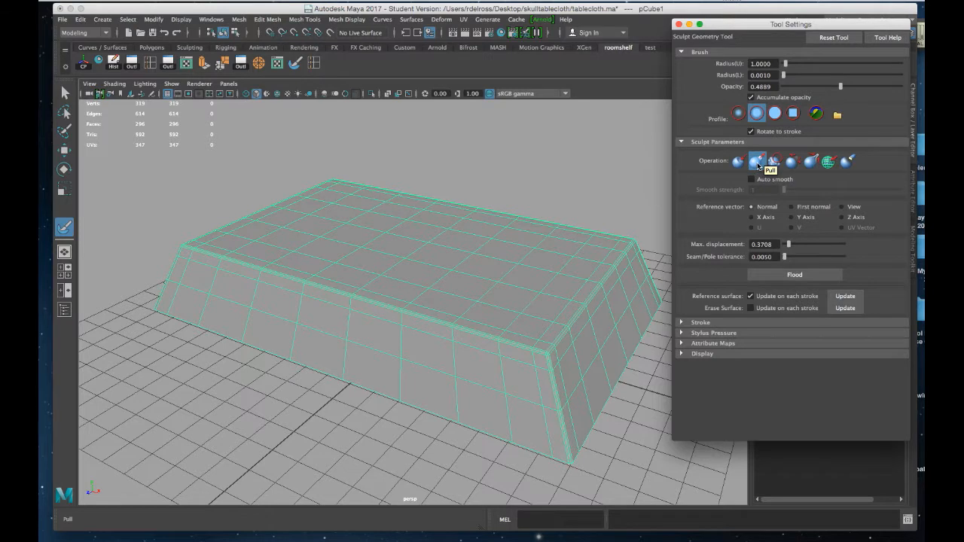
{"action": "left_click", "coordinate": [758, 167]}
{"action": "left_click", "coordinate": [758, 167]}
Try to pull the surface outward near the far corner of the box's short end with the large brush
{"action": "left_click_drag", "start_coordinate": [422, 275], "coordinate": [320, 241], "text": "alt"}
{"action": "right_click_drag", "start_coordinate": [424, 199], "coordinate": [488, 274], "text": "alt"}
{"action": "left_click_drag", "start_coordinate": [490, 278], "coordinate": [449, 287], "text": "alt"}
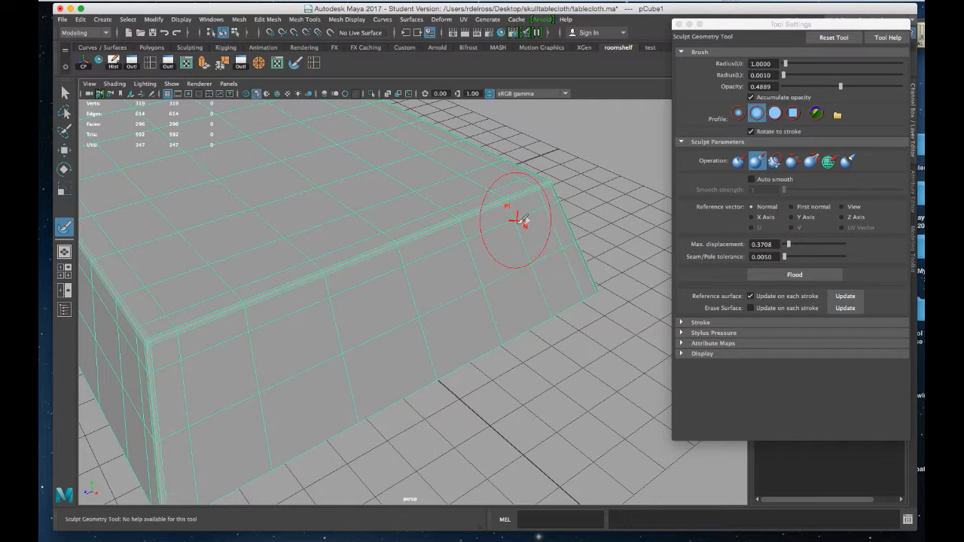
{"action": "left_click_drag", "start_coordinate": [516, 216], "coordinate": [523, 226]}
{"action": "mouse_move", "coordinate": [547, 277]}
{"action": "left_mouse_down"}
{"action": "mouse_move", "coordinate": [575, 329]}
{"action": "mouse_move", "coordinate": [566, 268]}
{"action": "left_mouse_up"}
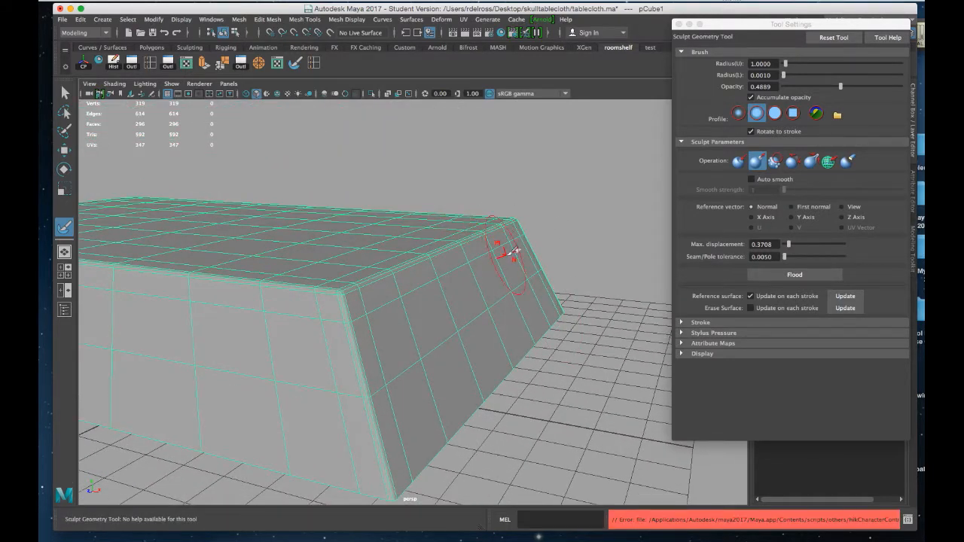
{"action": "left_click_drag", "start_coordinate": [532, 264], "coordinate": [517, 273], "text": "alt"}
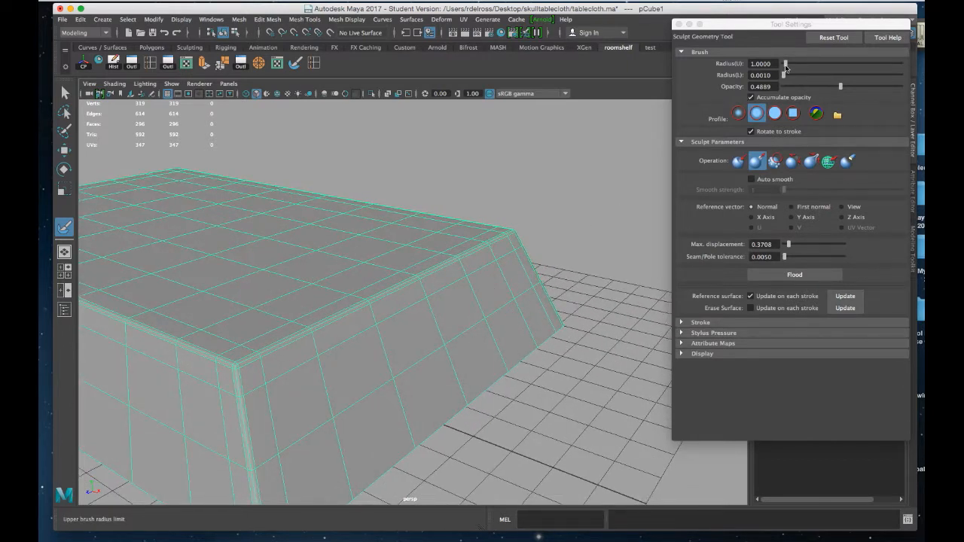
Reduce the sculpting brush's upper radius to 0.4
{"action": "left_click_drag", "start_coordinate": [786, 66], "coordinate": [785, 66]}
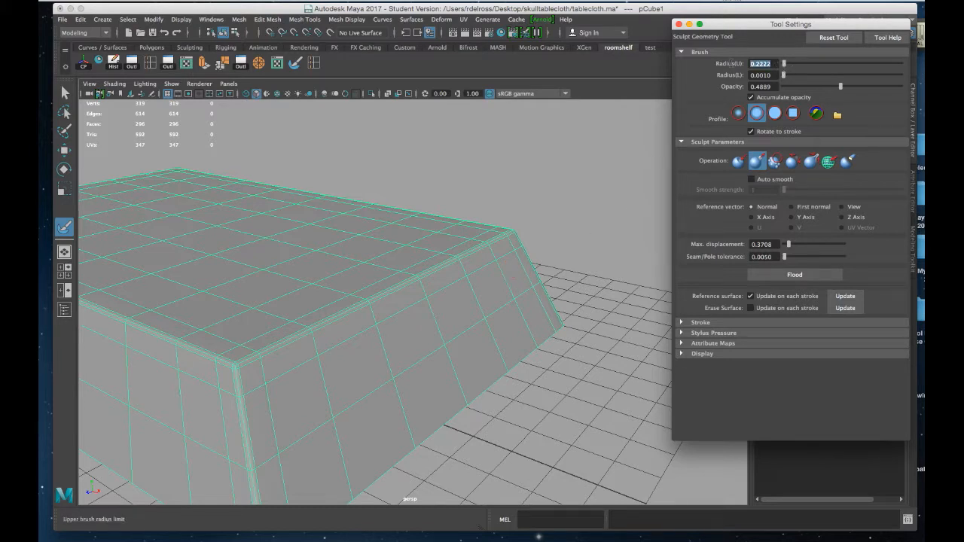
{"action": "type", "text": "."}
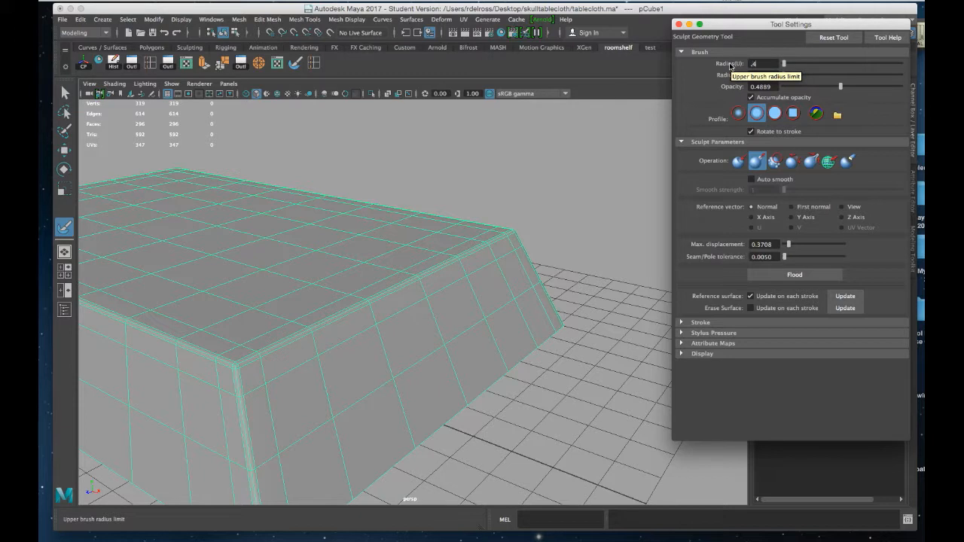
{"action": "type", "text": "4"}
{"action": "key", "text": "Return"}
Pull vertical cloth folds outward down the short end of the box, from below the rim to the bottom edge
{"action": "left_click_drag", "start_coordinate": [504, 271], "coordinate": [534, 331]}
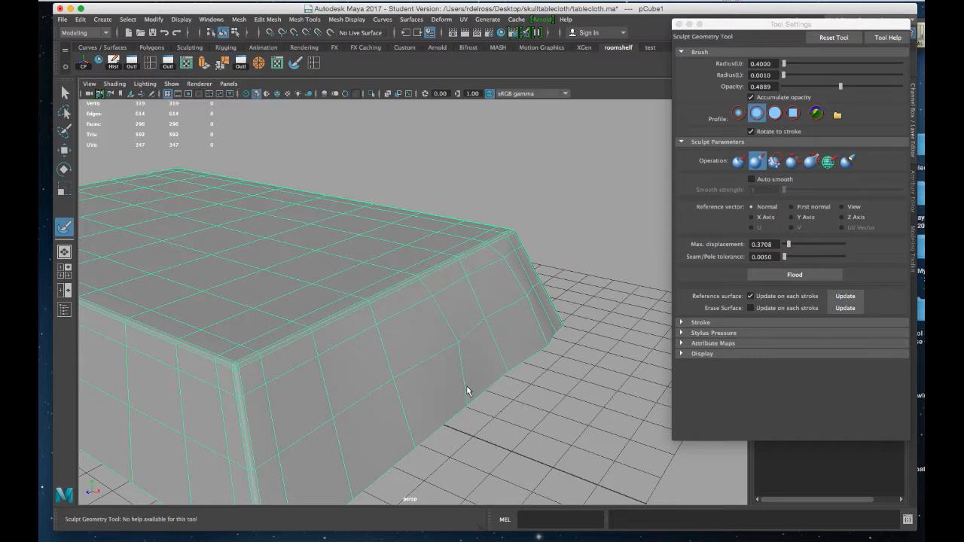
{"action": "right_click_drag", "start_coordinate": [469, 364], "coordinate": [467, 331], "text": "alt"}
{"action": "left_click_drag", "start_coordinate": [467, 331], "coordinate": [467, 354], "text": "alt"}
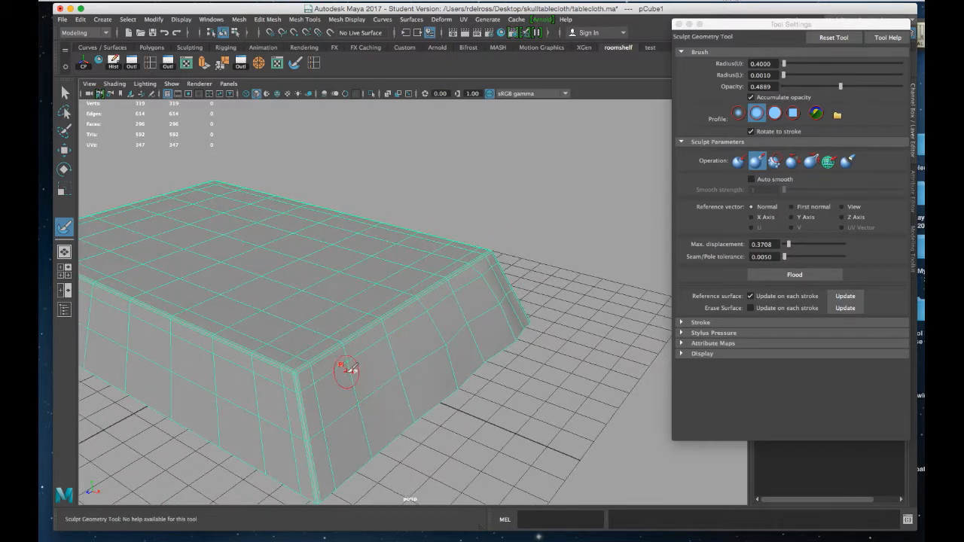
{"action": "left_click_drag", "start_coordinate": [346, 367], "coordinate": [378, 455]}
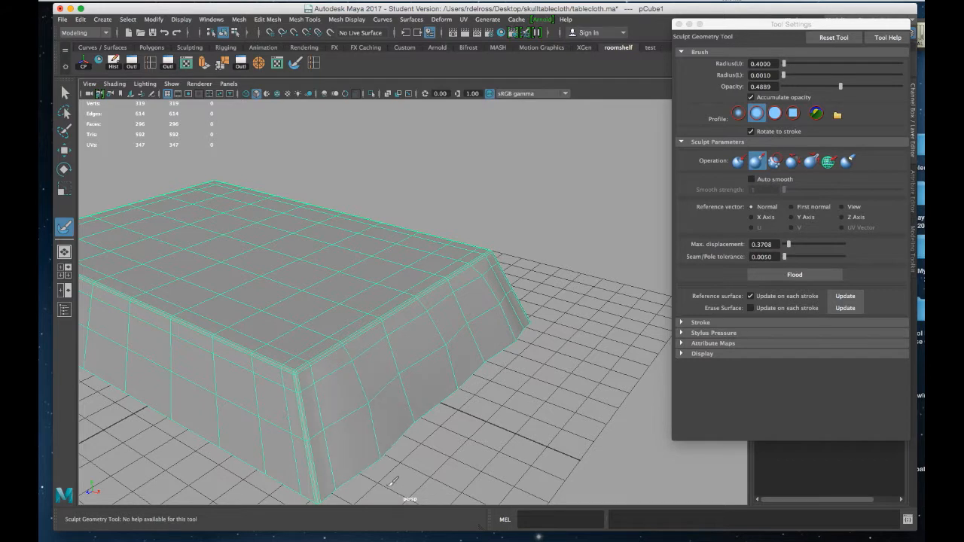
{"action": "mouse_move", "coordinate": [439, 429]}
{"action": "left_mouse_down", "text": "alt"}
{"action": "mouse_move", "coordinate": [447, 424]}
{"action": "mouse_move", "coordinate": [435, 426]}
{"action": "left_mouse_up", "text": "alt"}
{"action": "left_click", "coordinate": [751, 133]}
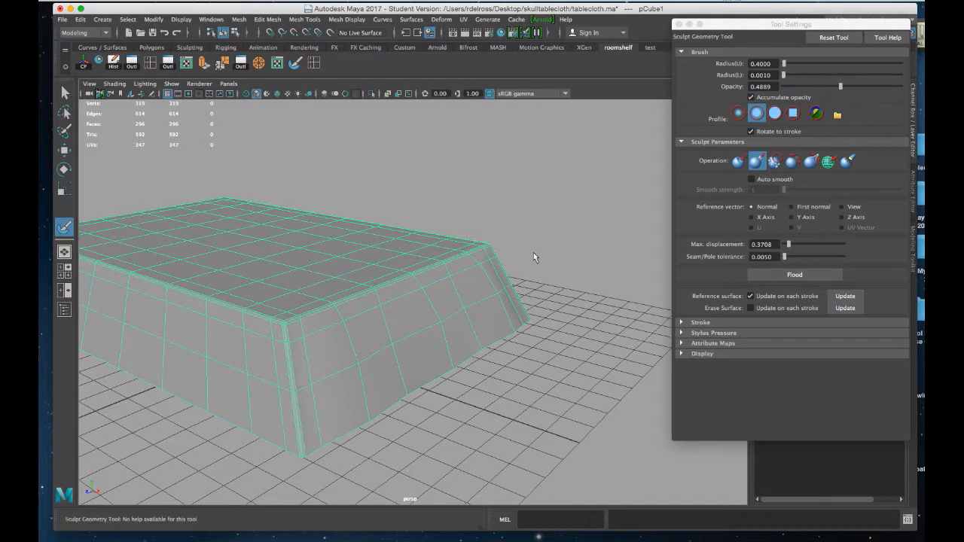
Pull more vertical folds along the short end and the adjoining long side, and turn on smooth preview
{"action": "mouse_move", "coordinate": [431, 343]}
{"action": "left_mouse_down", "text": "alt"}
{"action": "mouse_move", "coordinate": [451, 340]}
{"action": "mouse_move", "coordinate": [487, 378]}
{"action": "mouse_move", "coordinate": [454, 399]}
{"action": "left_mouse_up", "text": "alt"}
{"action": "left_click_drag", "start_coordinate": [503, 459], "coordinate": [504, 350], "text": "alt"}
{"action": "left_click_drag", "start_coordinate": [364, 353], "coordinate": [389, 291], "text": "alt"}
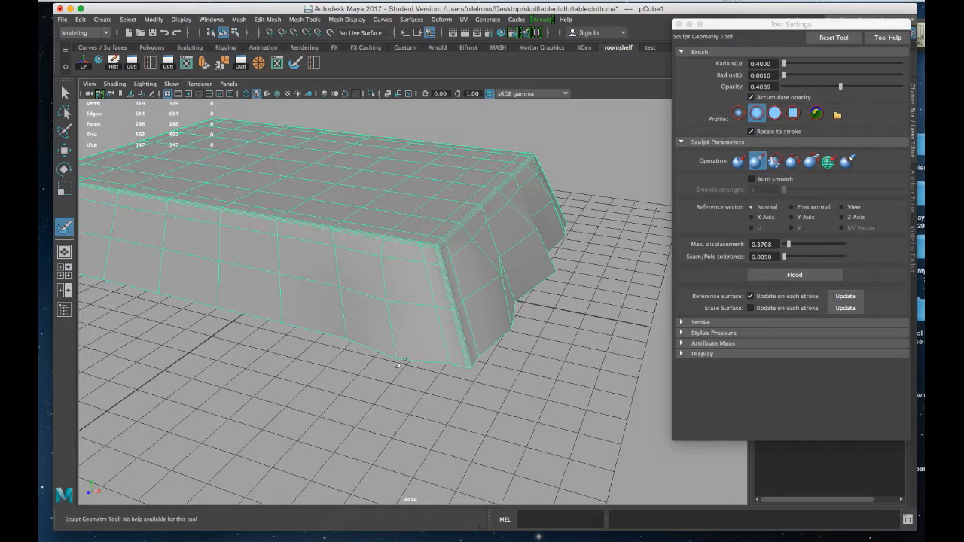
{"action": "key", "text": "3"}
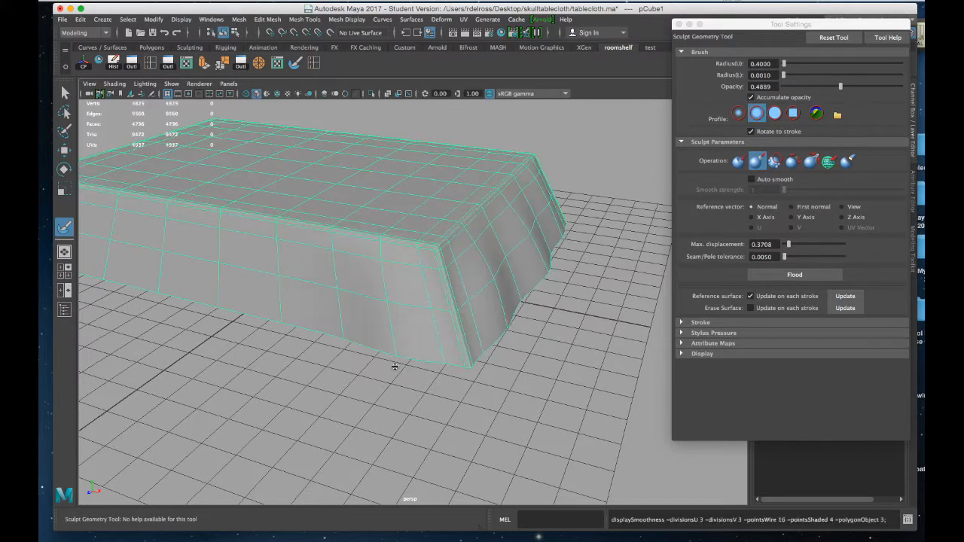
{"action": "mouse_move", "coordinate": [403, 368]}
{"action": "left_mouse_down", "text": "alt"}
{"action": "mouse_move", "coordinate": [357, 376]}
{"action": "mouse_move", "coordinate": [402, 351]}
{"action": "mouse_move", "coordinate": [420, 390]}
{"action": "mouse_move", "coordinate": [366, 366]}
{"action": "mouse_move", "coordinate": [445, 376]}
{"action": "mouse_move", "coordinate": [460, 366]}
{"action": "left_mouse_up", "text": "alt"}
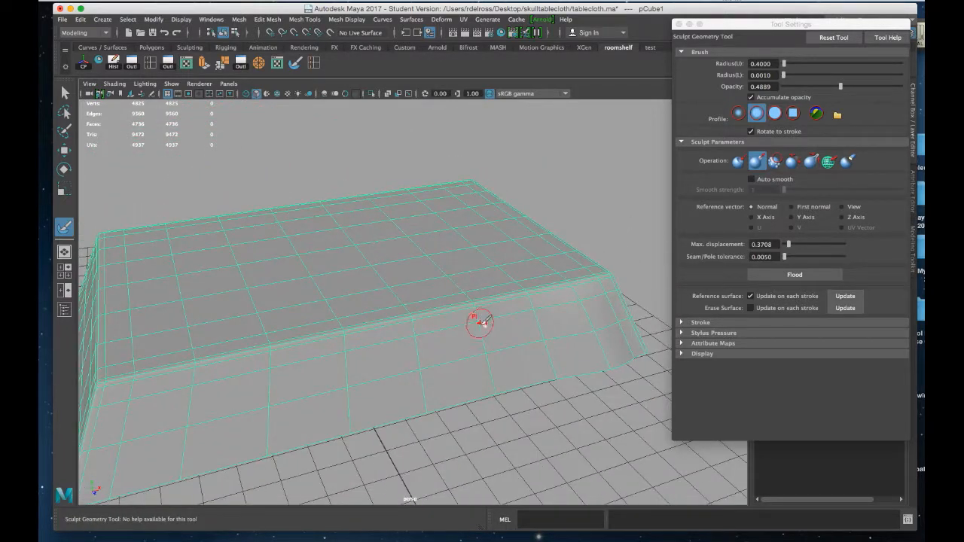
{"action": "mouse_move", "coordinate": [517, 412]}
{"action": "left_mouse_down", "text": "alt"}
{"action": "mouse_move", "coordinate": [437, 402]}
{"action": "mouse_move", "coordinate": [513, 334]}
{"action": "mouse_move", "coordinate": [494, 342]}
{"action": "mouse_move", "coordinate": [501, 339]}
{"action": "left_mouse_up", "text": "alt"}
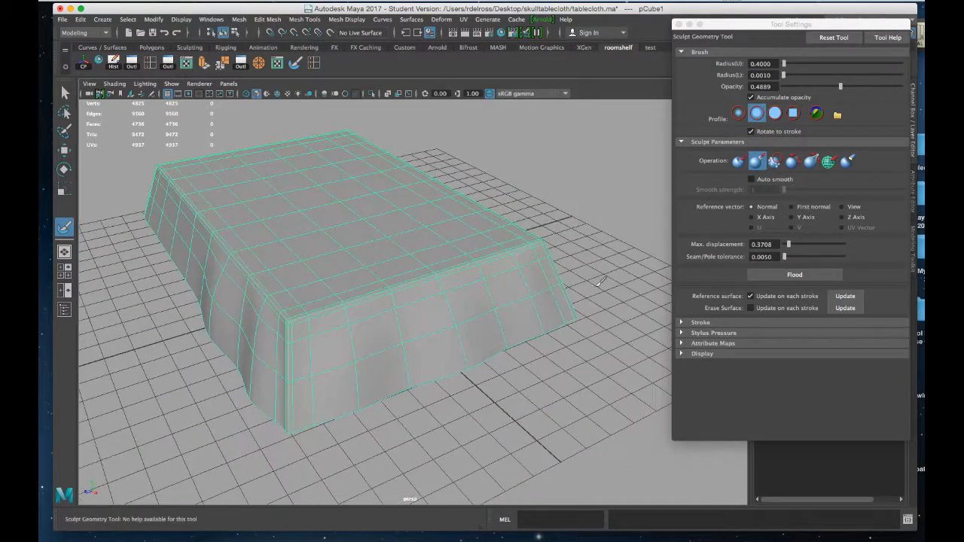
Switch the sculpt operation to Push and press the cloth inward between the folds on the short end
{"action": "left_click", "coordinate": [738, 161]}
{"action": "left_click_drag", "start_coordinate": [492, 297], "coordinate": [500, 316]}
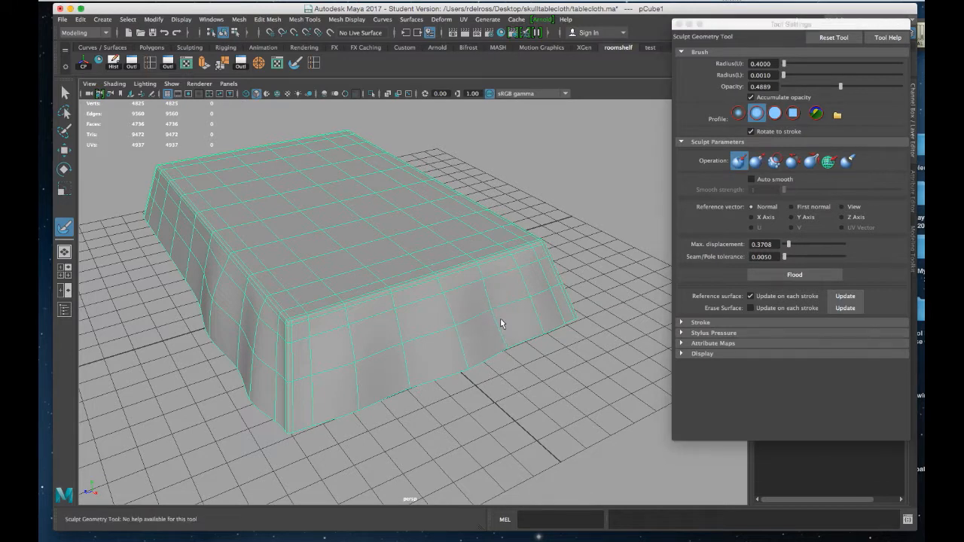
{"action": "left_click_drag", "start_coordinate": [514, 364], "coordinate": [540, 290], "text": "alt"}
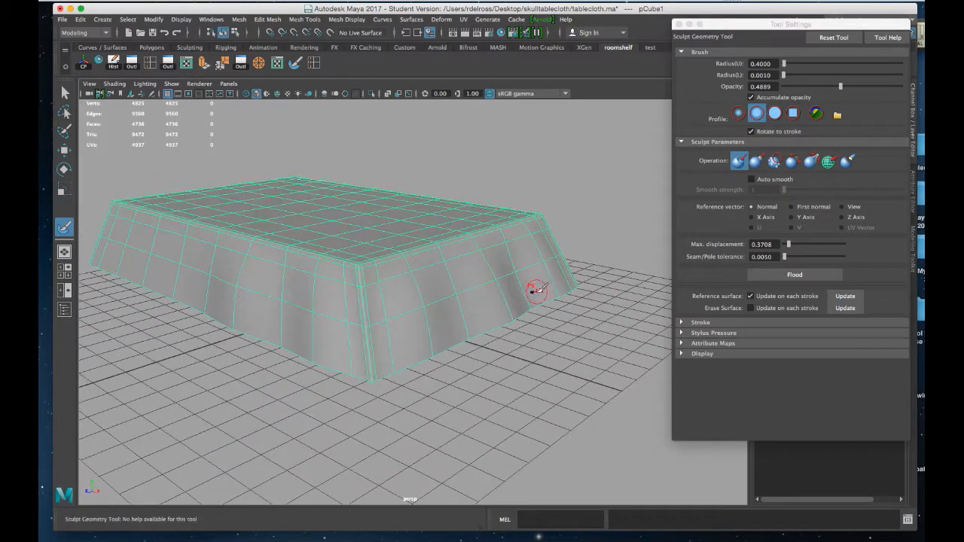
{"action": "mouse_move", "coordinate": [486, 359]}
{"action": "left_mouse_down", "text": "alt"}
{"action": "mouse_move", "coordinate": [504, 326]}
{"action": "mouse_move", "coordinate": [520, 345]}
{"action": "left_mouse_up", "text": "alt"}
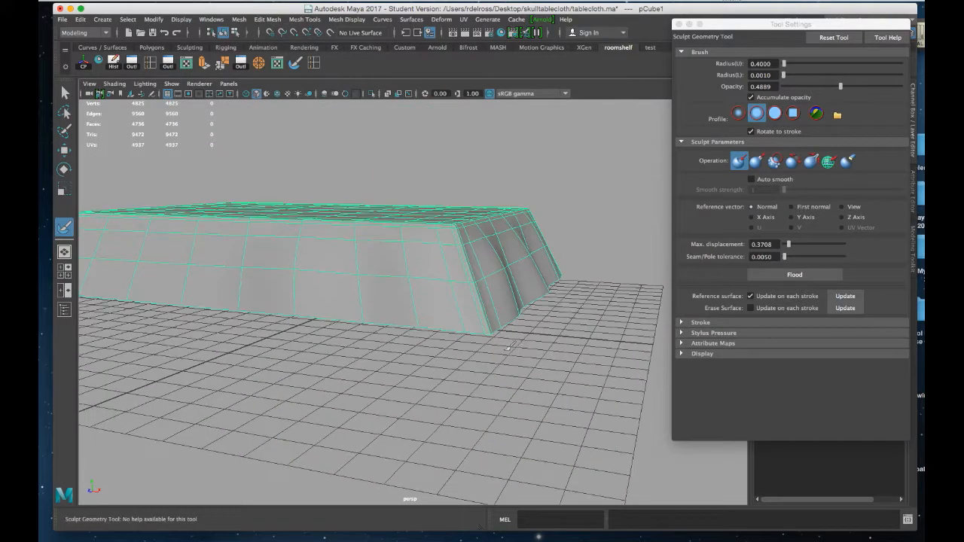